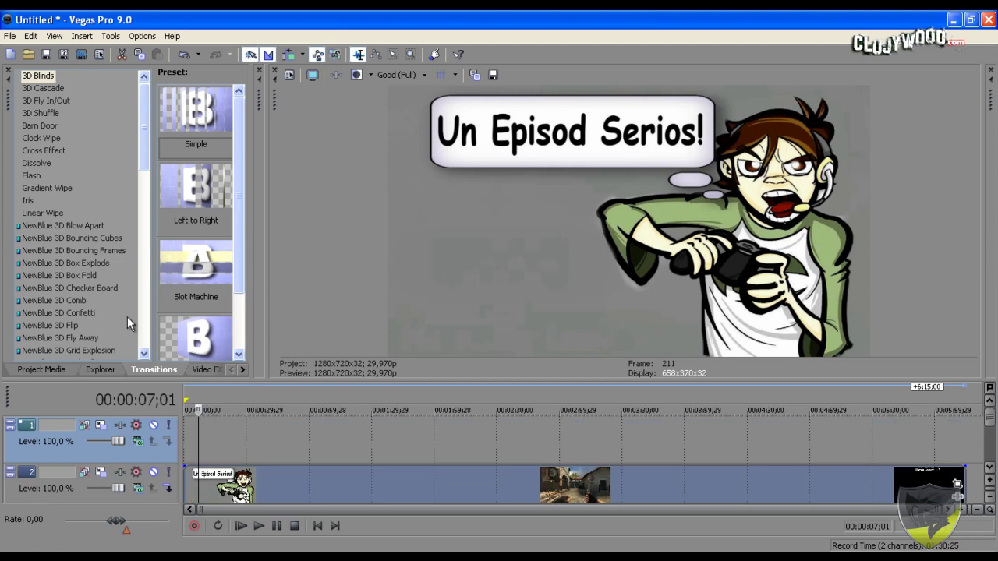
Step: Add the FREE Looping Bokeh Background video from the Downloads folder to the empty track above the main video
{"action": "key", "text": "alt+Tab"}
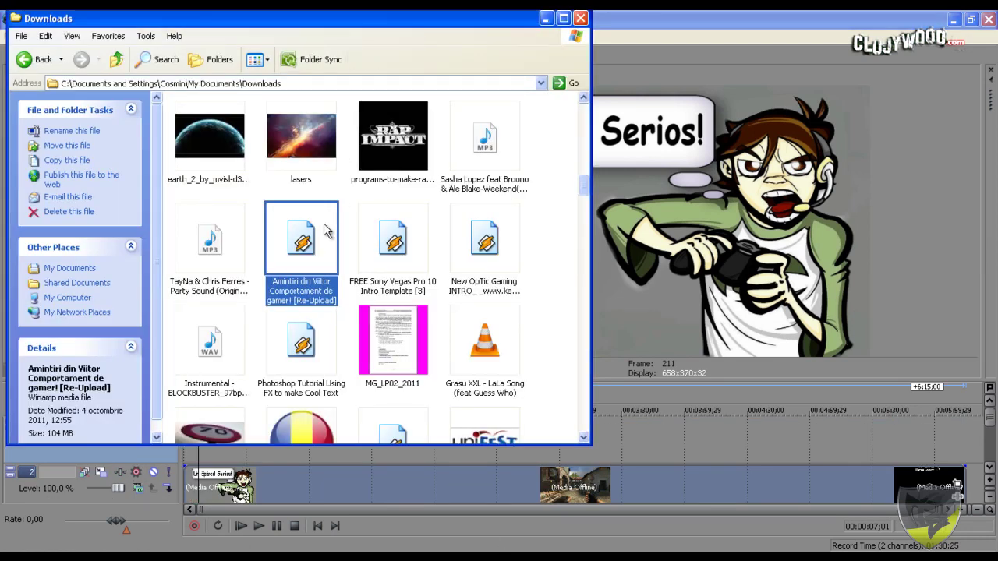
{"action": "left_click", "coordinate": [394, 238]}
{"action": "scroll", "coordinate": [335, 227], "scroll_direction": "up", "scroll_amount": 1}
{"action": "scroll", "coordinate": [304, 226], "scroll_direction": "up", "scroll_amount": 3}
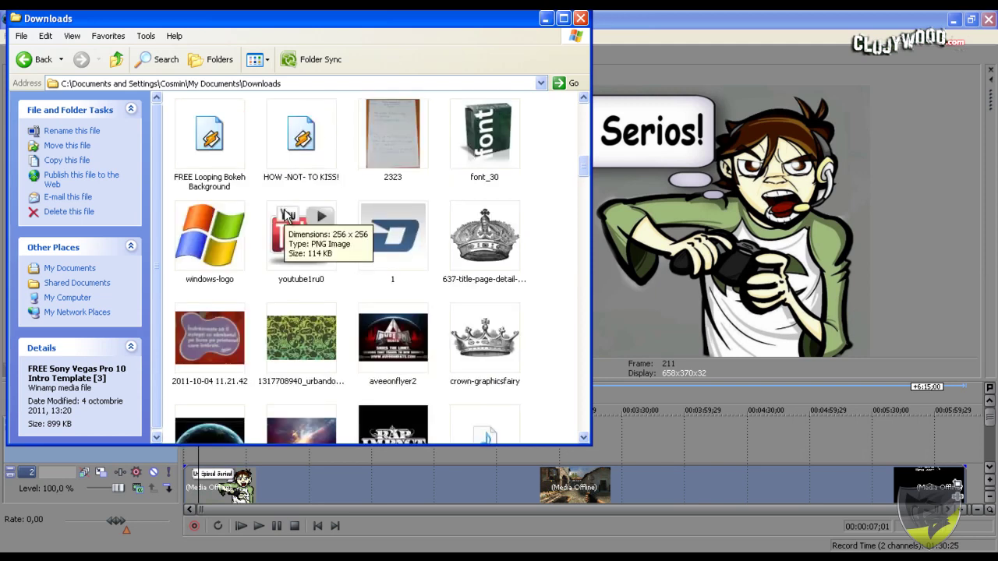
{"action": "scroll", "coordinate": [306, 228], "scroll_direction": "down", "scroll_amount": 4}
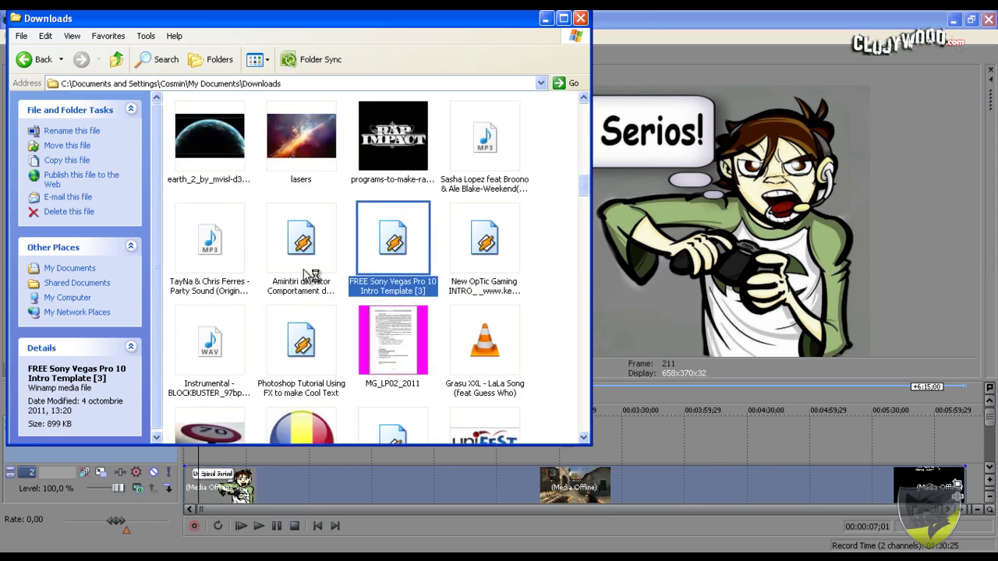
{"action": "scroll", "coordinate": [287, 265], "scroll_direction": "up", "scroll_amount": 5}
{"action": "scroll", "coordinate": [321, 331], "scroll_direction": "down", "scroll_amount": 2}
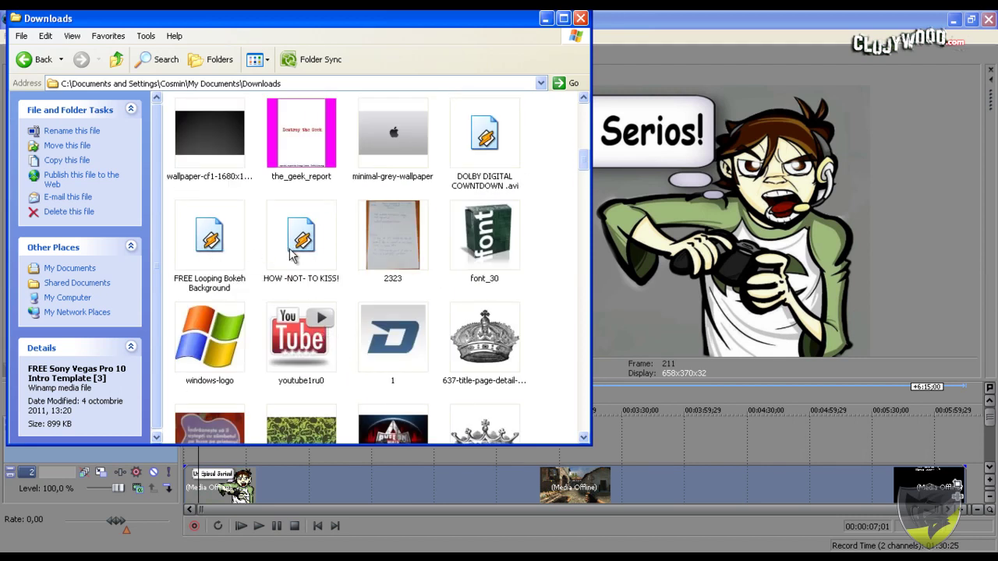
{"action": "left_click_drag", "start_coordinate": [217, 243], "coordinate": [637, 453]}
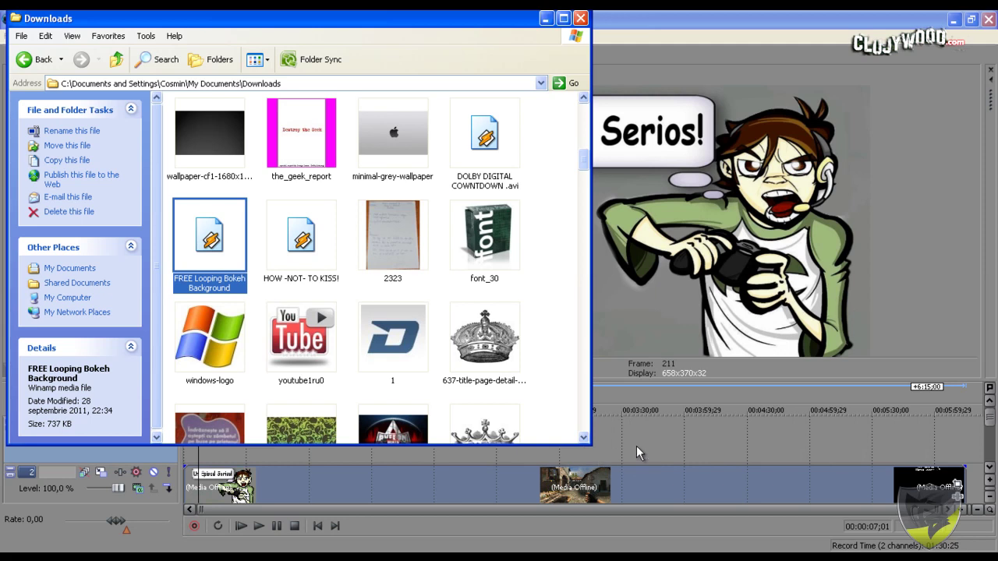
{"action": "left_click", "coordinate": [546, 18]}
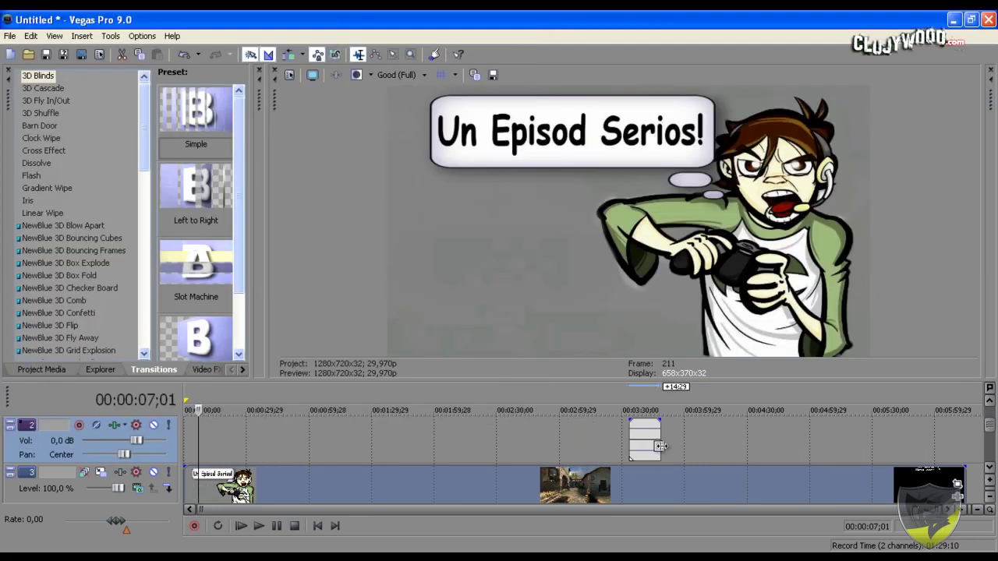
Step: Move the bokeh clip so it starts at 00:00:07;01, and place the playhead within it at 00:00:11;18
{"action": "left_click_drag", "start_coordinate": [647, 450], "coordinate": [293, 448]}
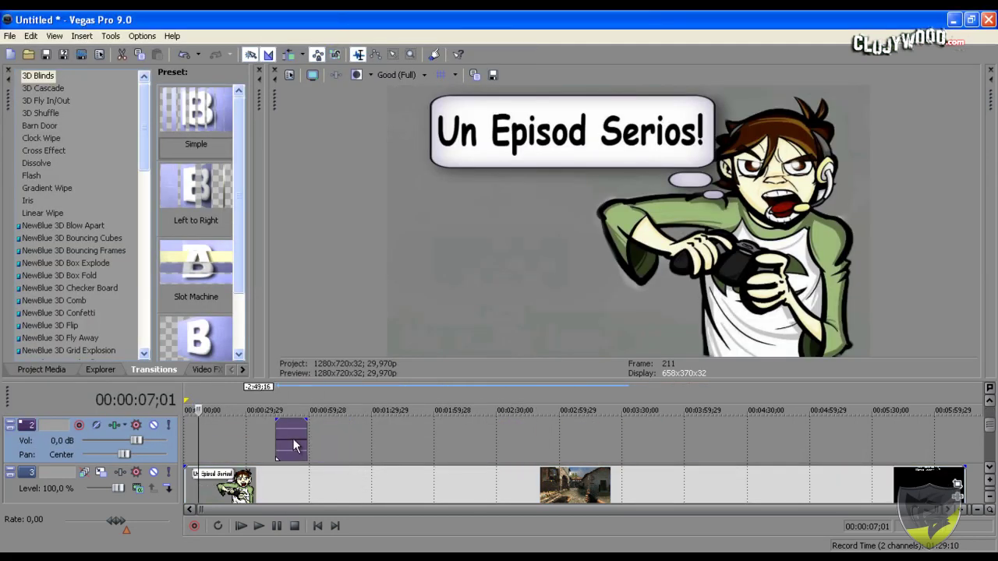
{"action": "left_click_drag", "start_coordinate": [990, 429], "coordinate": [991, 423]}
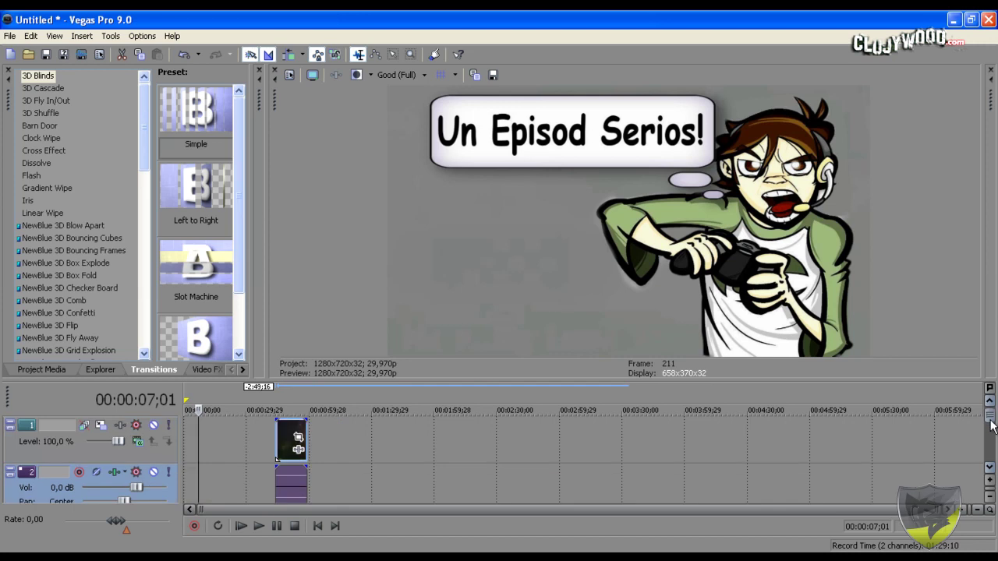
{"action": "left_click_drag", "start_coordinate": [294, 441], "coordinate": [213, 443]}
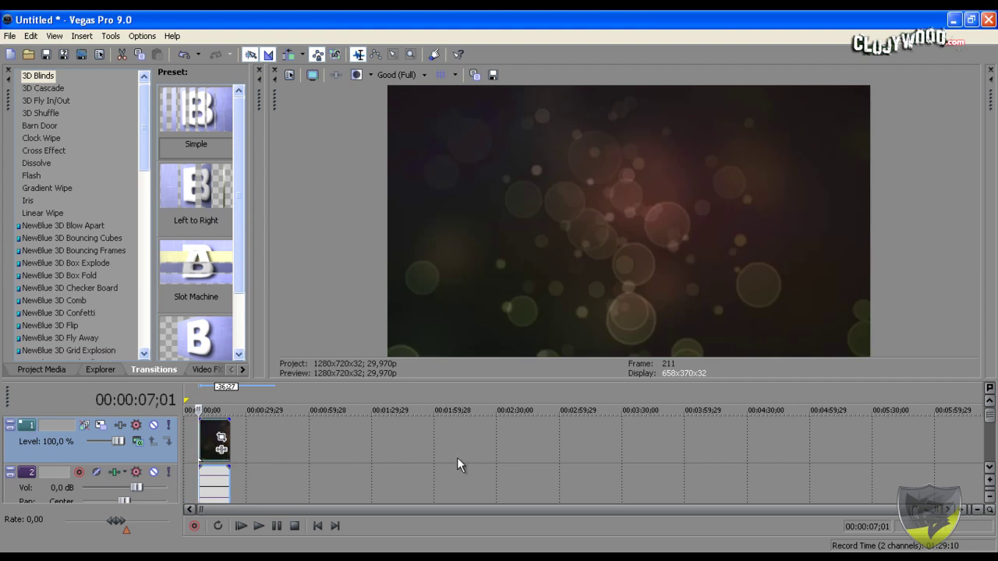
{"action": "left_click_drag", "start_coordinate": [526, 380], "coordinate": [516, 315]}
{"action": "left_click", "coordinate": [209, 396]}
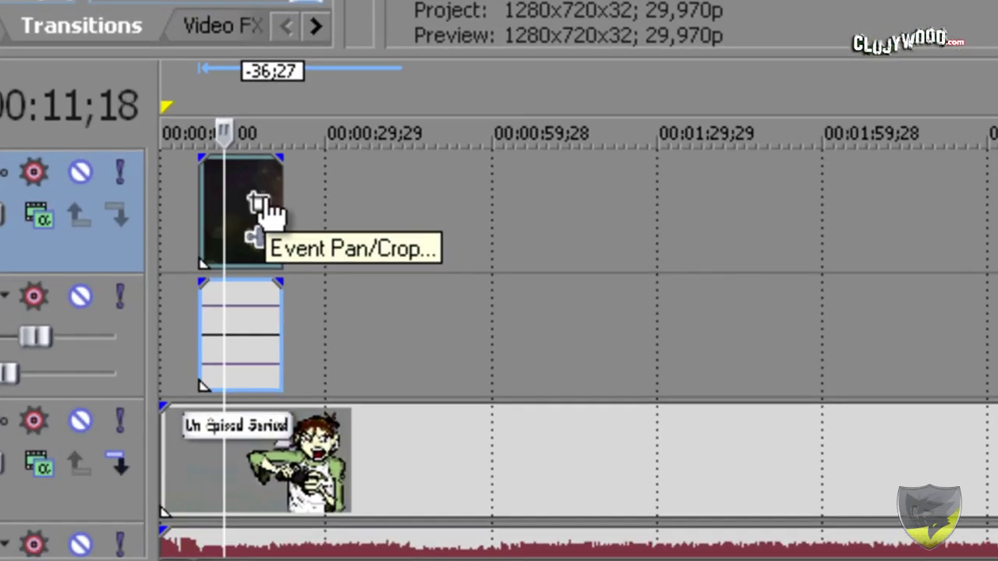
Step: Shrink the bokeh clip into the video frame's upper-right corner with Event Pan/Crop, enlarging the crop area to about 1,399 by 787
{"action": "left_click", "coordinate": [261, 204]}
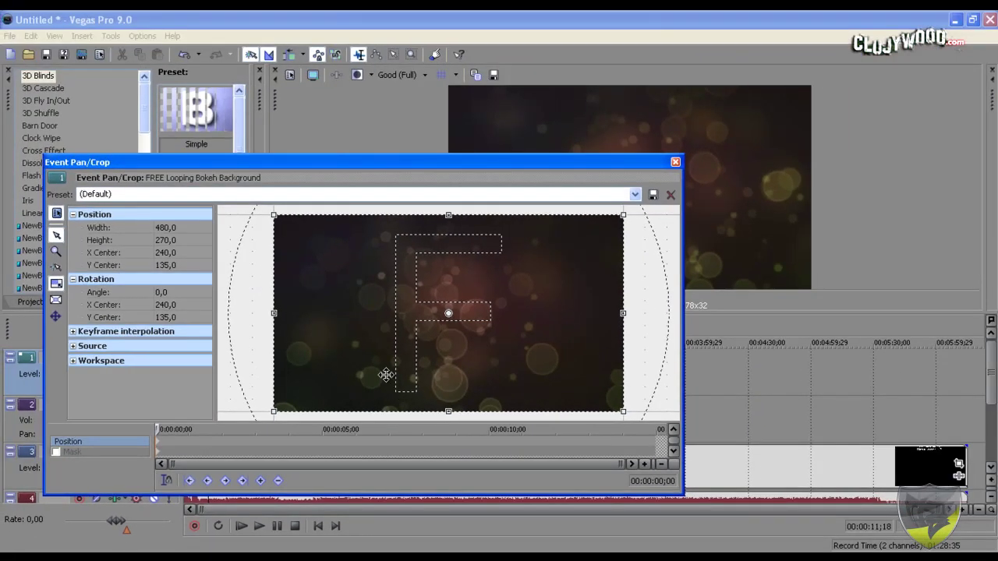
{"action": "right_click", "coordinate": [596, 280]}
{"action": "left_click", "coordinate": [425, 435]}
{"action": "scroll", "coordinate": [273, 406], "scroll_direction": "down", "scroll_amount": 4}
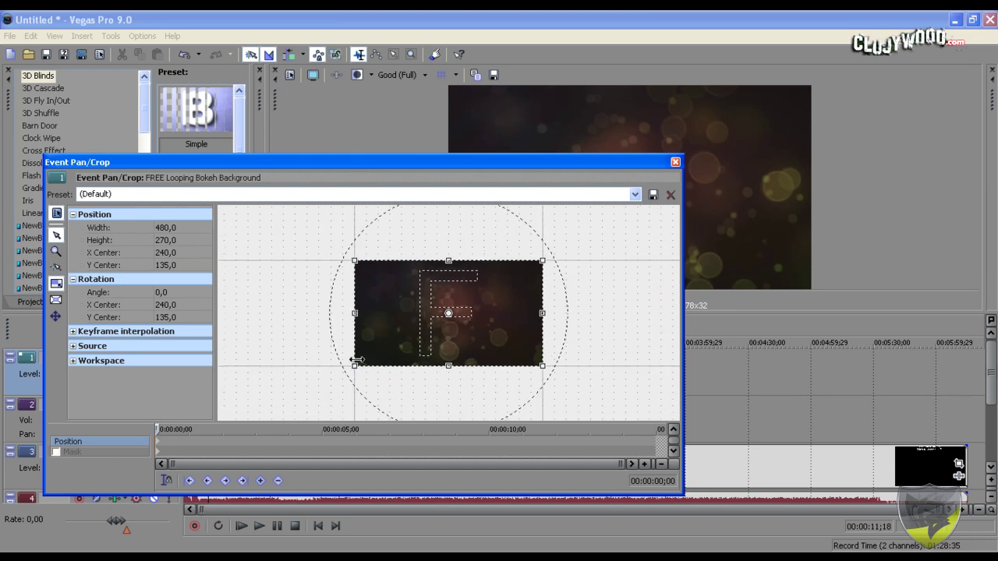
{"action": "left_click_drag", "start_coordinate": [351, 368], "coordinate": [174, 460]}
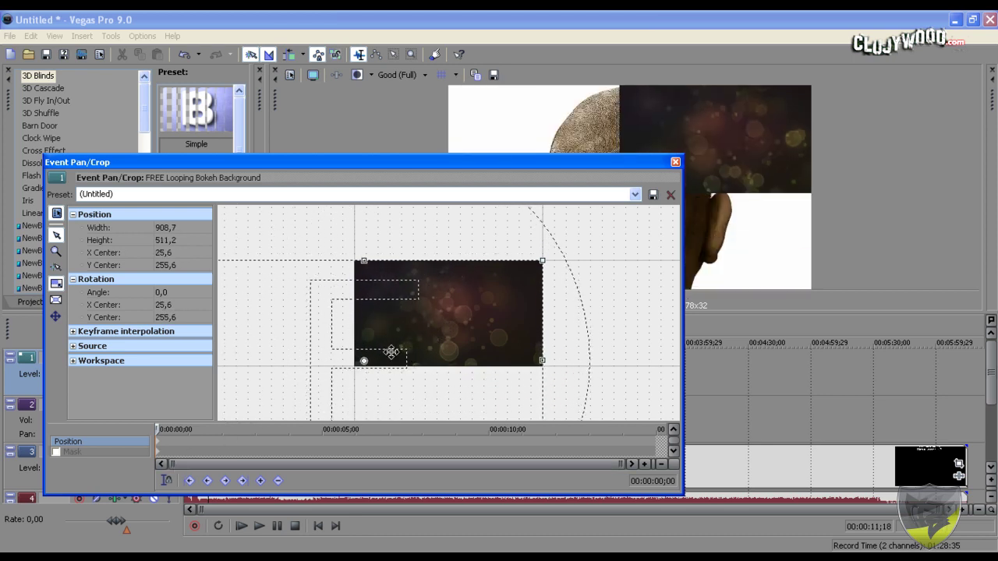
{"action": "scroll", "coordinate": [398, 331], "scroll_direction": "down", "scroll_amount": 2}
{"action": "scroll", "coordinate": [397, 332], "scroll_direction": "down", "scroll_amount": 3}
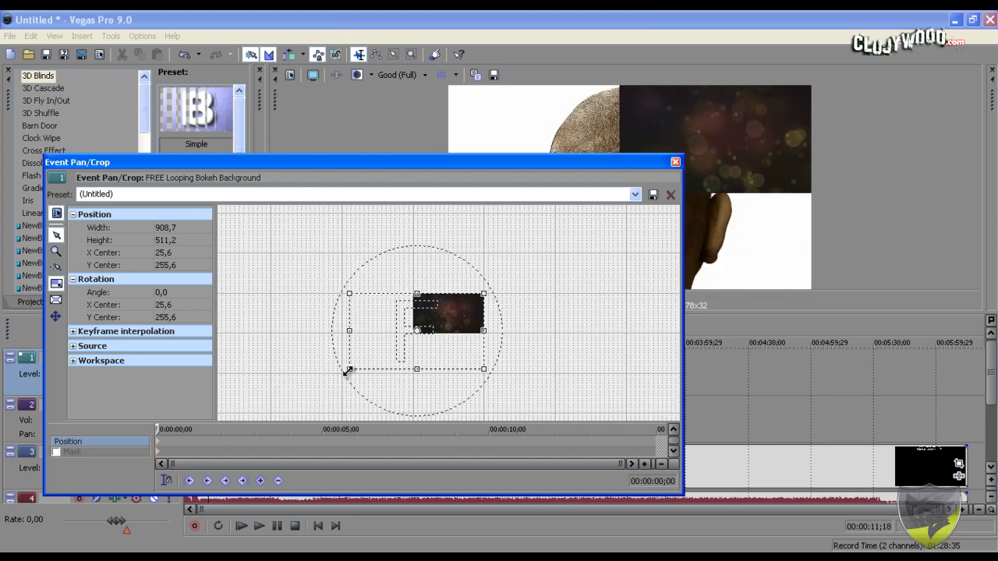
{"action": "left_click_drag", "start_coordinate": [345, 372], "coordinate": [274, 425]}
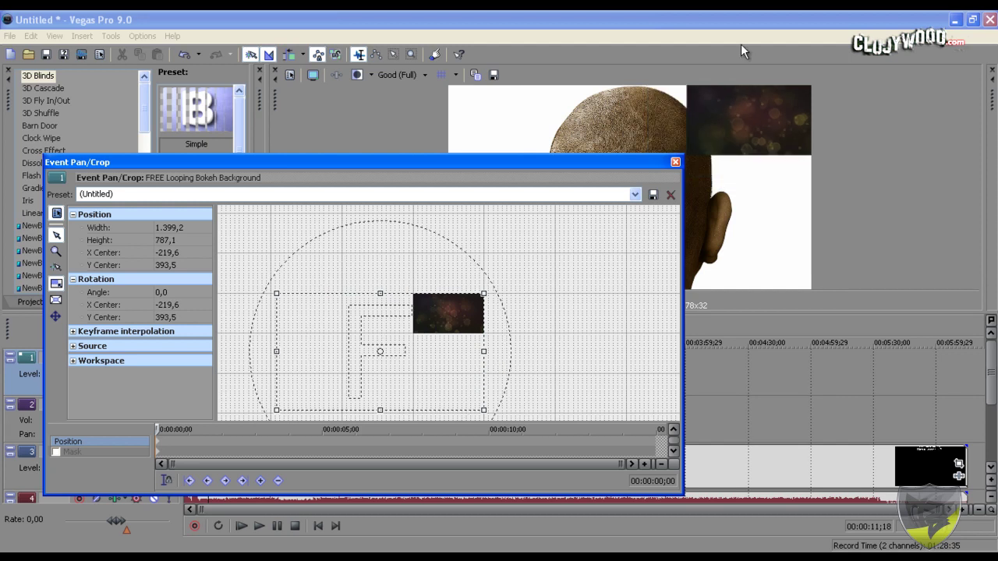
{"action": "left_click", "coordinate": [675, 163]}
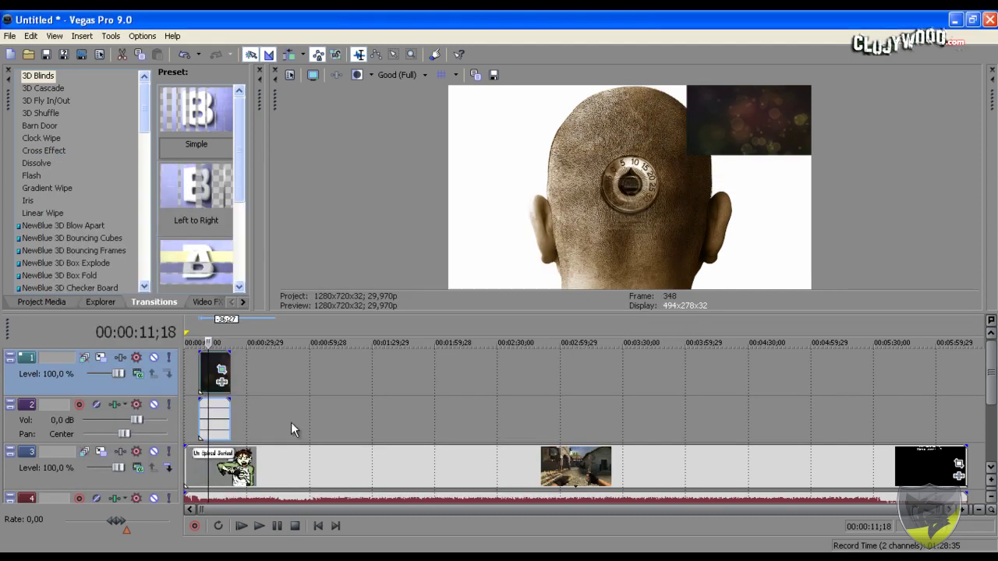
Step: Move the bokeh overlay to the video frame's lower-right corner with Event Pan/Crop, centring the crop at about X -230, Y -129
{"action": "left_click", "coordinate": [222, 371]}
{"action": "scroll", "coordinate": [434, 295], "scroll_direction": "down", "scroll_amount": 3}
{"action": "scroll", "coordinate": [434, 295], "scroll_direction": "down", "scroll_amount": 2}
{"action": "left_click_drag", "start_coordinate": [434, 295], "coordinate": [431, 207]}
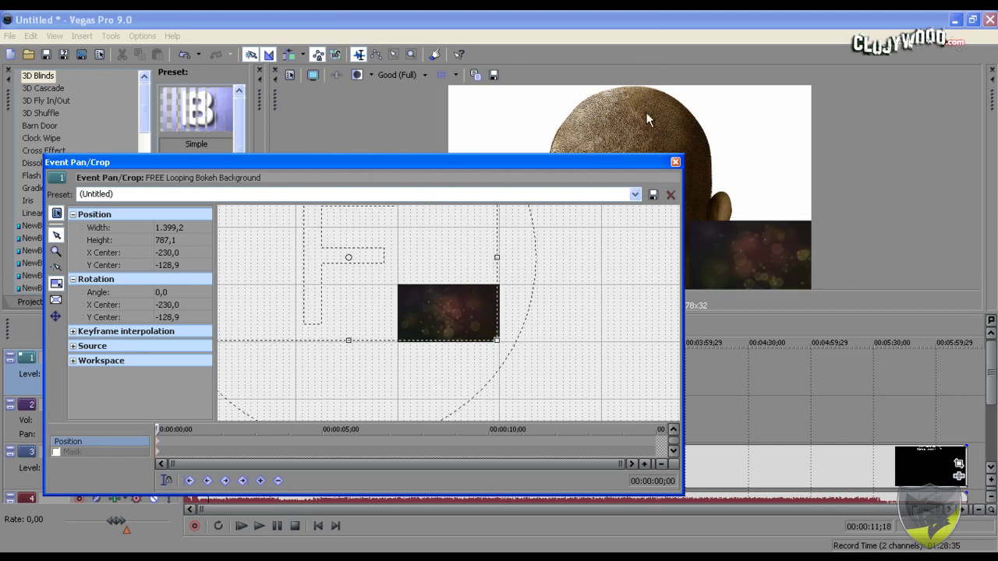
{"action": "left_click", "coordinate": [675, 162]}
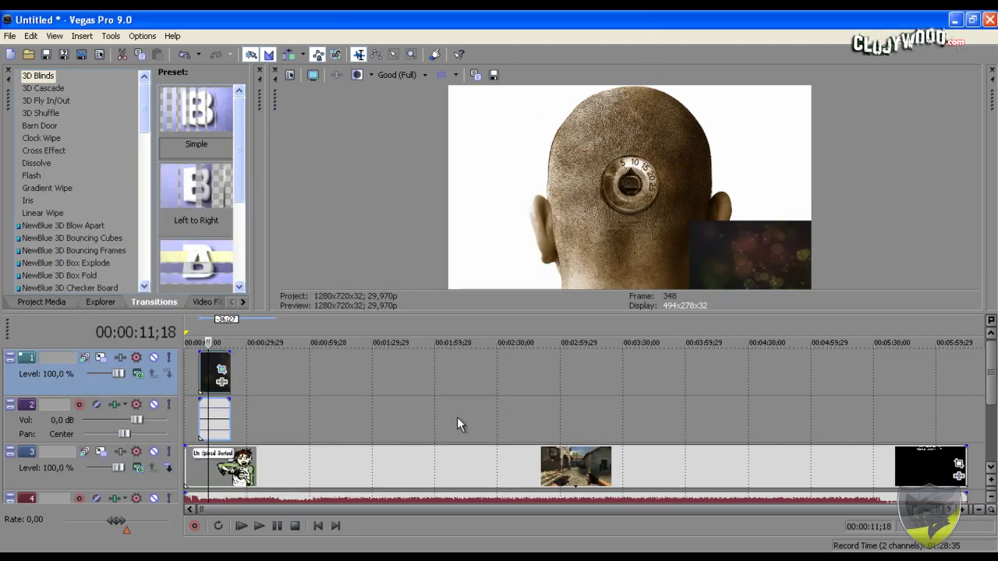
Step: Play the project from the beginning to preview the bokeh overlay over the main video, pausing within the clip
{"action": "left_click", "coordinate": [187, 372]}
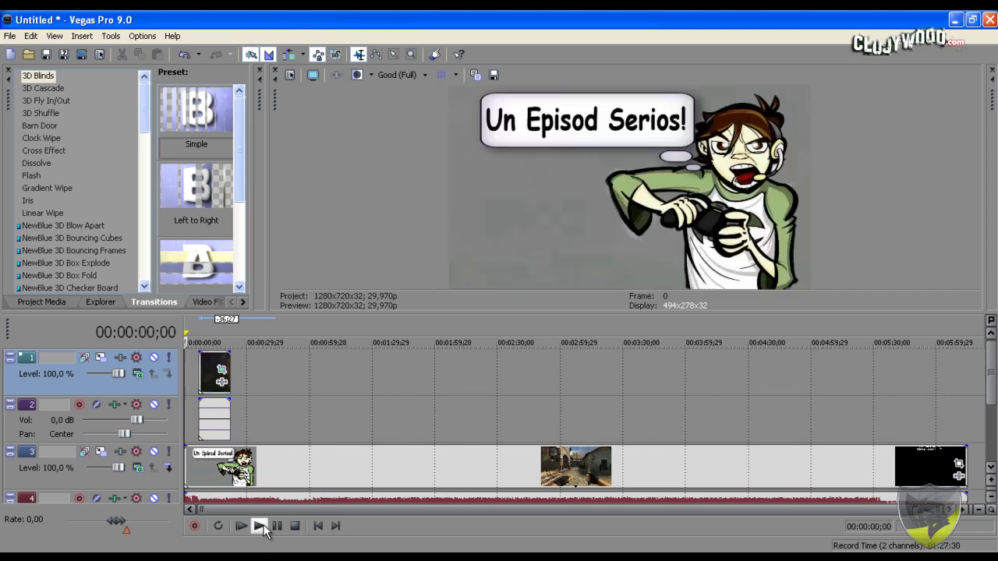
{"action": "left_click", "coordinate": [261, 528]}
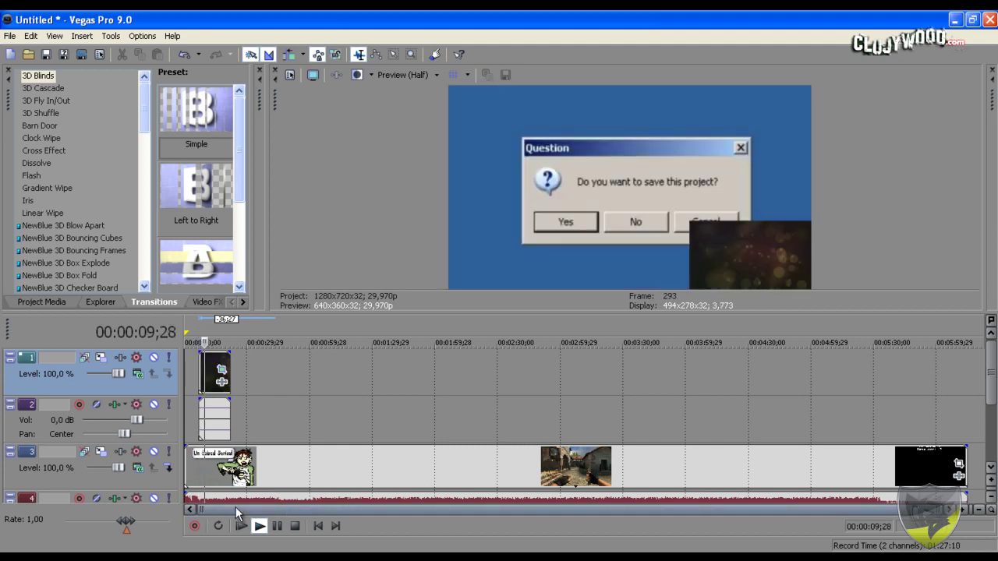
{"action": "left_click", "coordinate": [276, 526]}
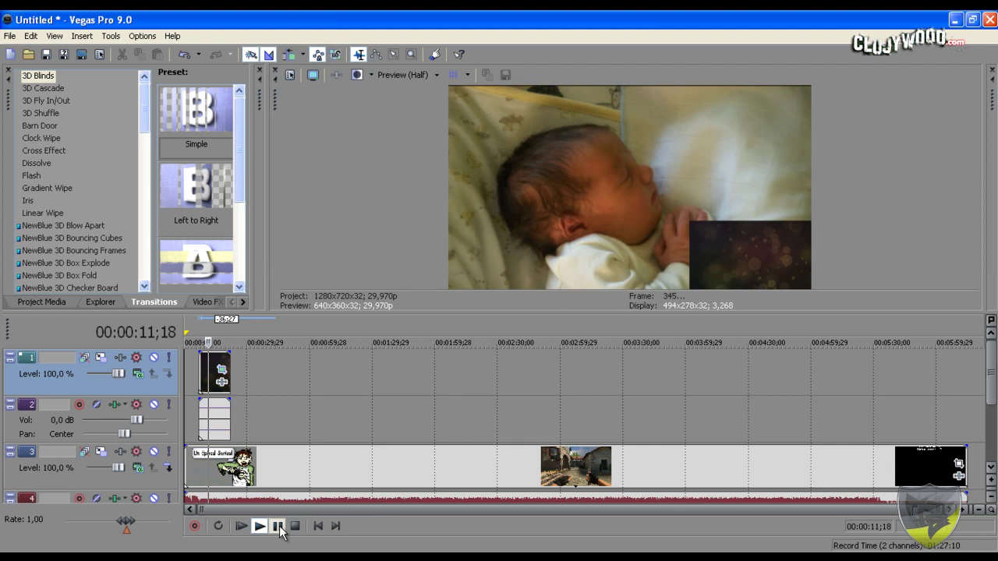